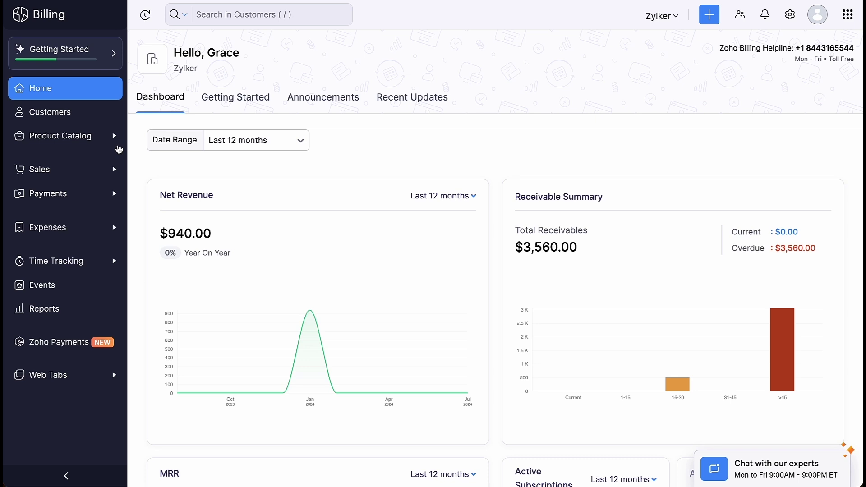
Step: Open the Zylker Fitness product under Product Catalog > Subscription Items to see its Monthly, 6 months and Annual plans
{"action": "left_click", "coordinate": [102, 137]}
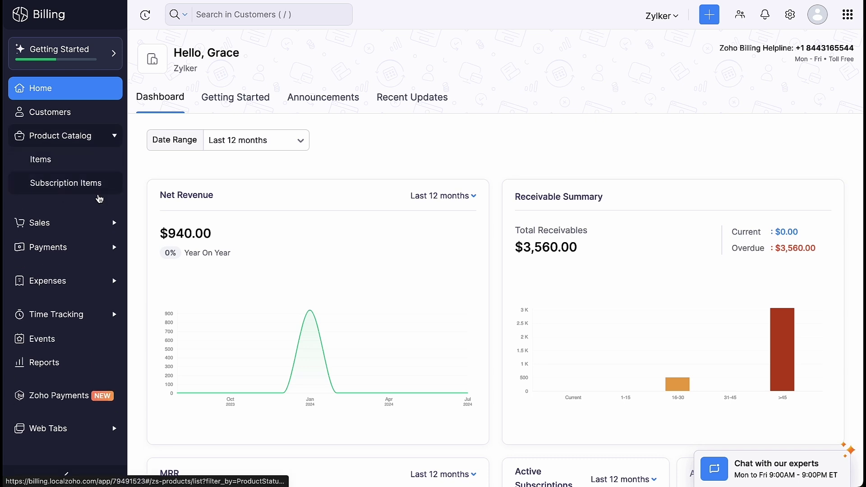
{"action": "left_click", "coordinate": [100, 193]}
{"action": "left_click", "coordinate": [216, 177]}
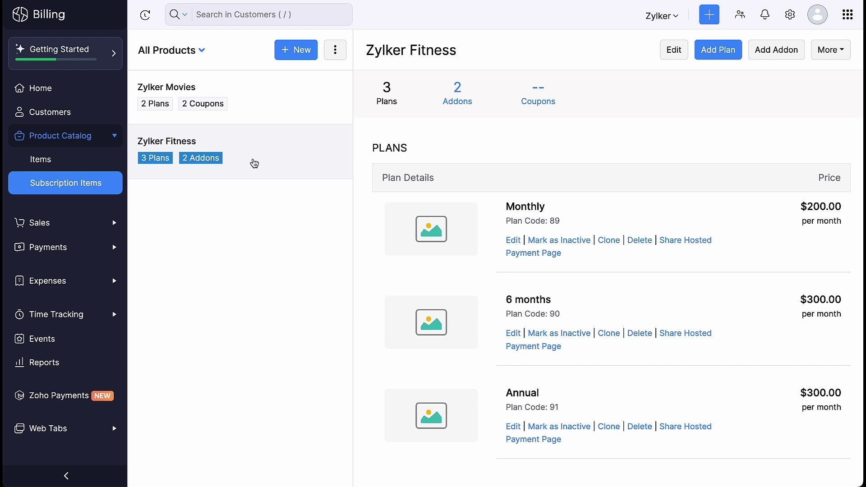
{"action": "left_click", "coordinate": [91, 88]}
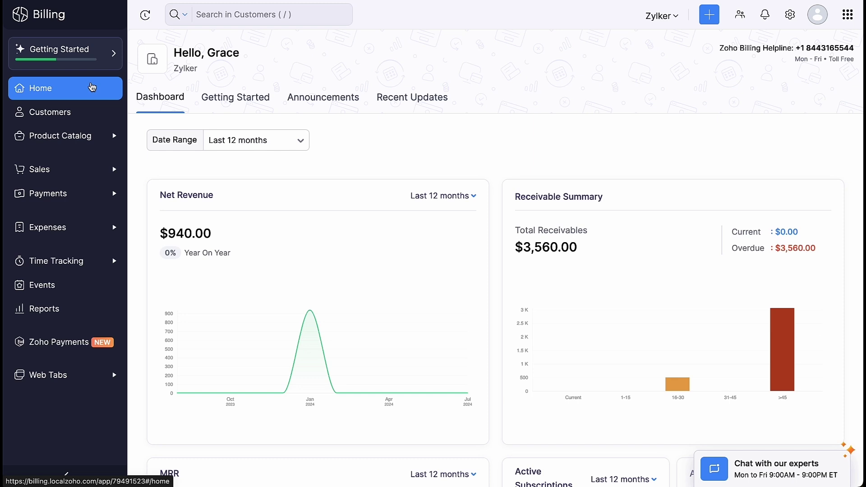
{"action": "left_click", "coordinate": [95, 138]}
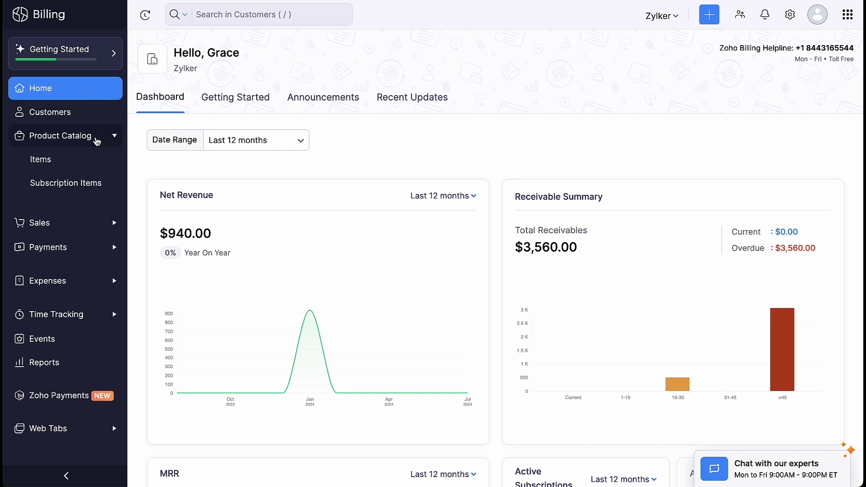
{"action": "left_click", "coordinate": [95, 191]}
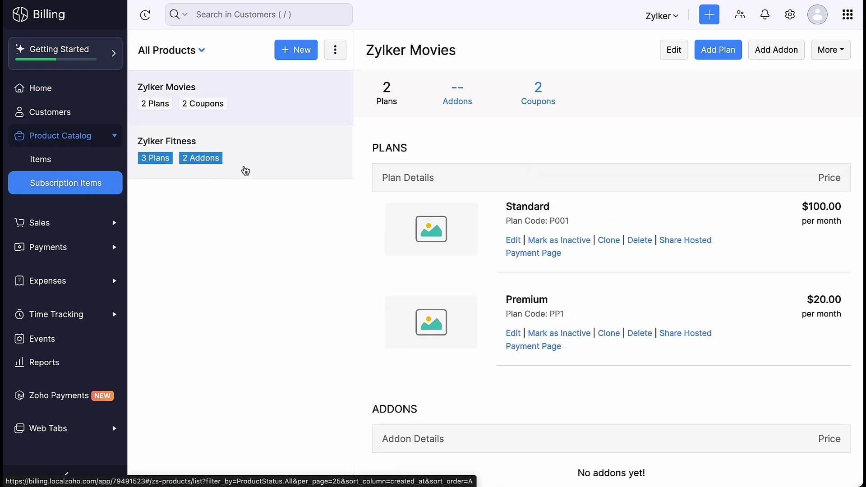
{"action": "left_click", "coordinate": [266, 163]}
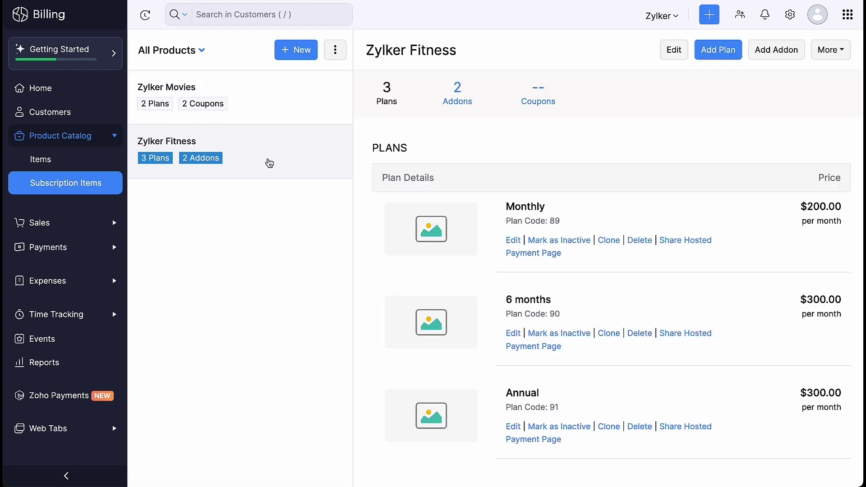
Step: Add a Zylker Fitness coupon named FitSaver20 with code FITBOOST and a 10% discount
{"action": "left_click", "coordinate": [847, 58]}
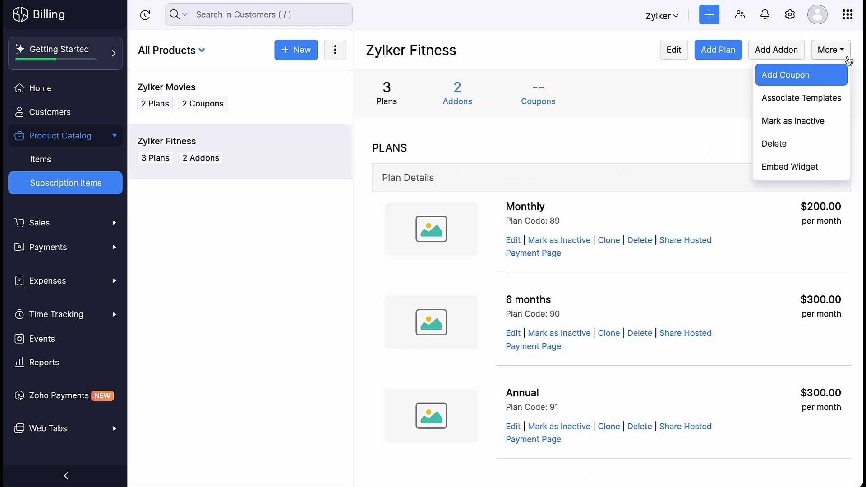
{"action": "left_click", "coordinate": [823, 77]}
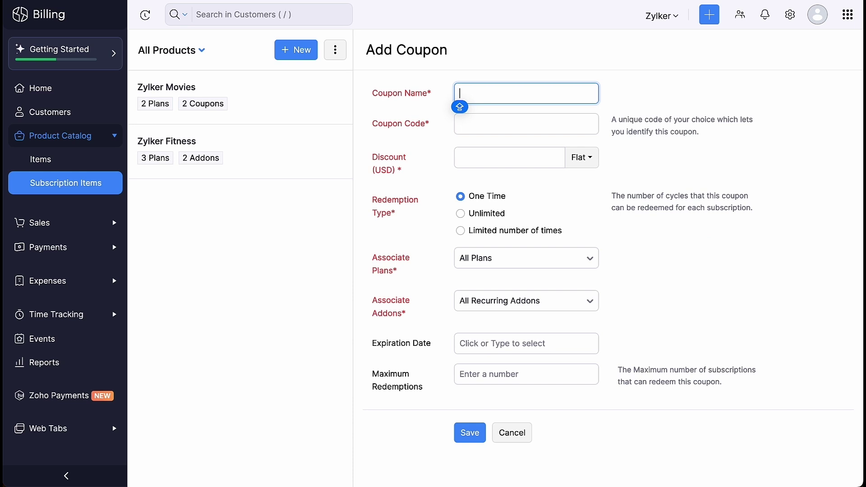
{"action": "type", "text": "FitSaver20"}
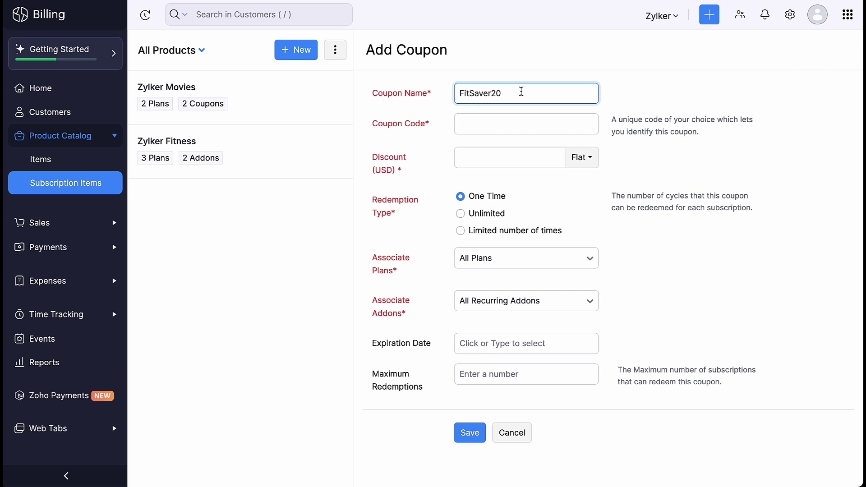
{"action": "left_click", "coordinate": [475, 123]}
{"action": "type", "text": "FITBOOST"}
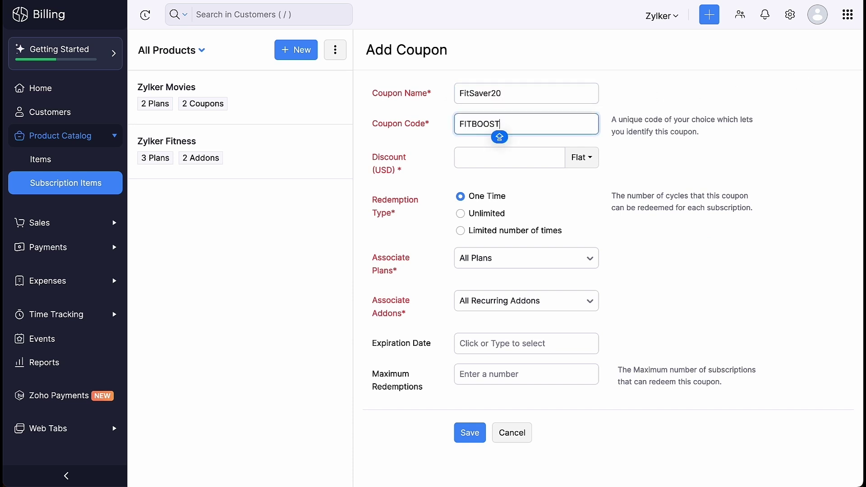
{"action": "left_click", "coordinate": [467, 152]}
{"action": "type", "text": "10"}
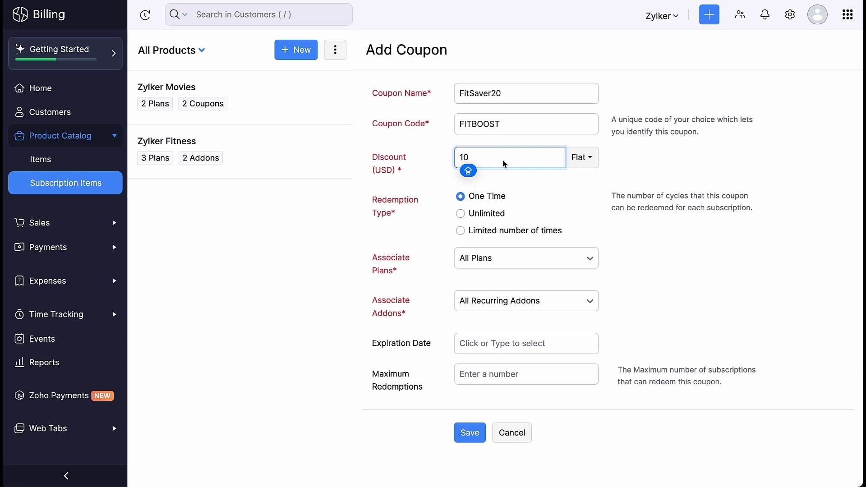
{"action": "left_click", "coordinate": [577, 165]}
{"action": "left_click", "coordinate": [586, 182]}
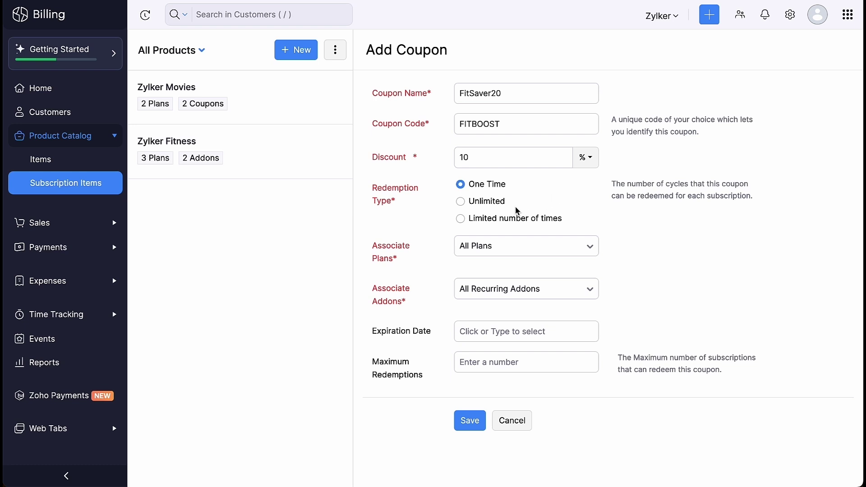
{"action": "left_click", "coordinate": [499, 191]}
Step: Limit the coupon to 8 cycles and apply it to all plans and all addons
{"action": "left_click", "coordinate": [498, 221]}
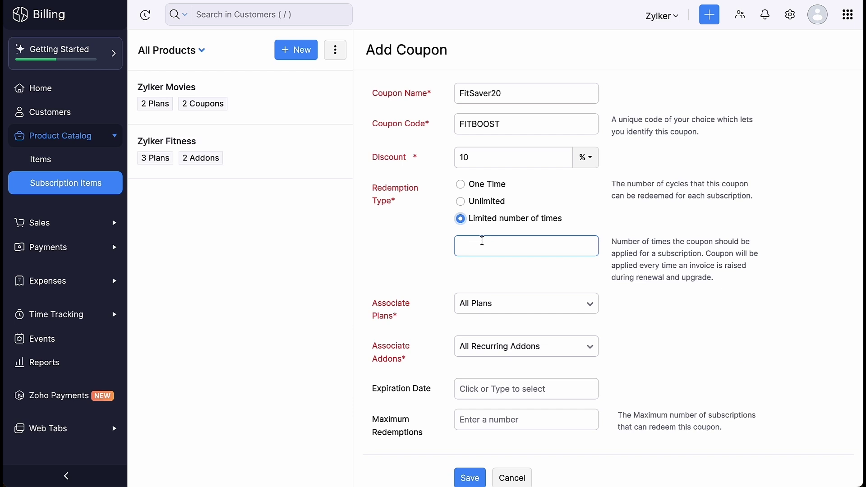
{"action": "left_click", "coordinate": [483, 241]}
{"action": "type", "text": "8"}
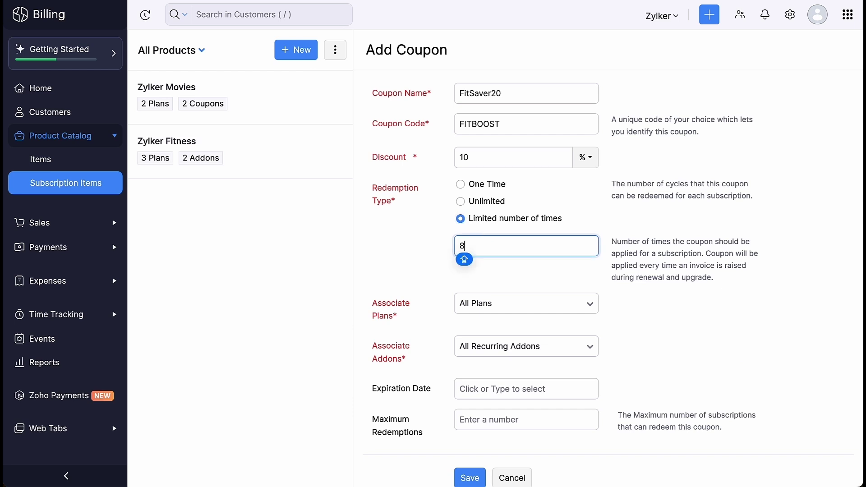
{"action": "left_click", "coordinate": [549, 305]}
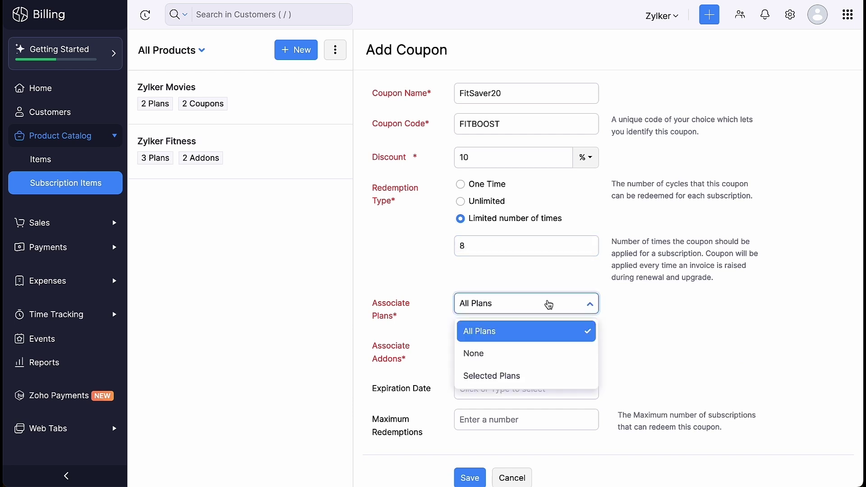
{"action": "left_click", "coordinate": [623, 327]}
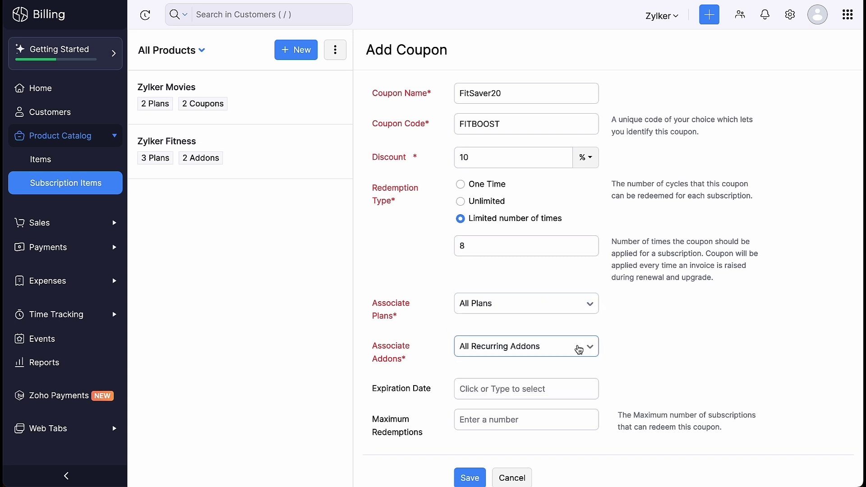
{"action": "left_click", "coordinate": [579, 350]}
{"action": "left_click", "coordinate": [579, 375]}
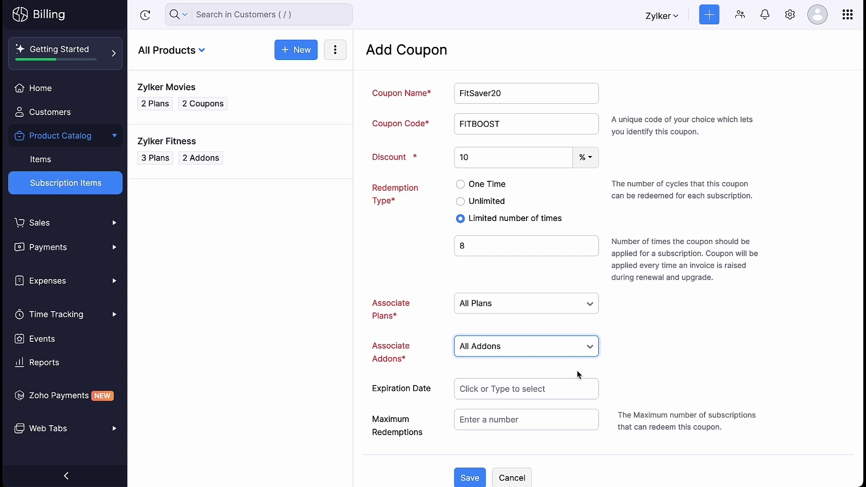
Step: Set the coupon to expire 29 Aug 2024 with 10 maximum redemptions, and save it
{"action": "left_click", "coordinate": [543, 389]}
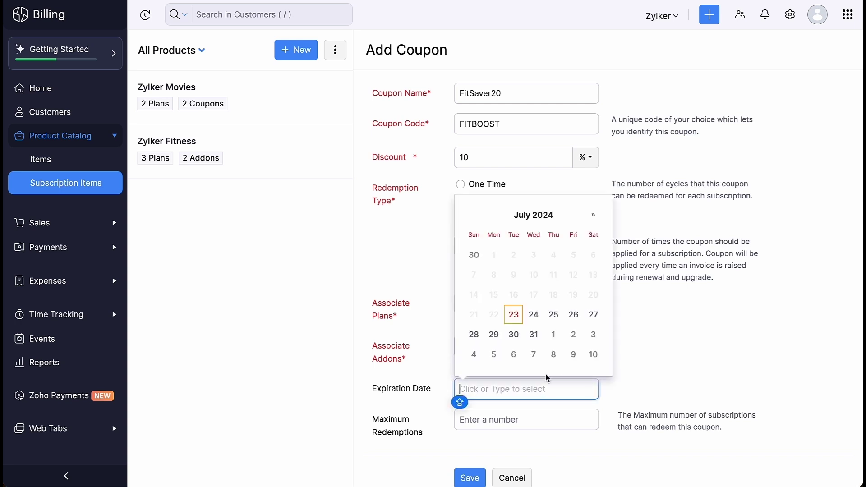
{"action": "left_click", "coordinate": [595, 221]}
{"action": "left_click", "coordinate": [553, 334]}
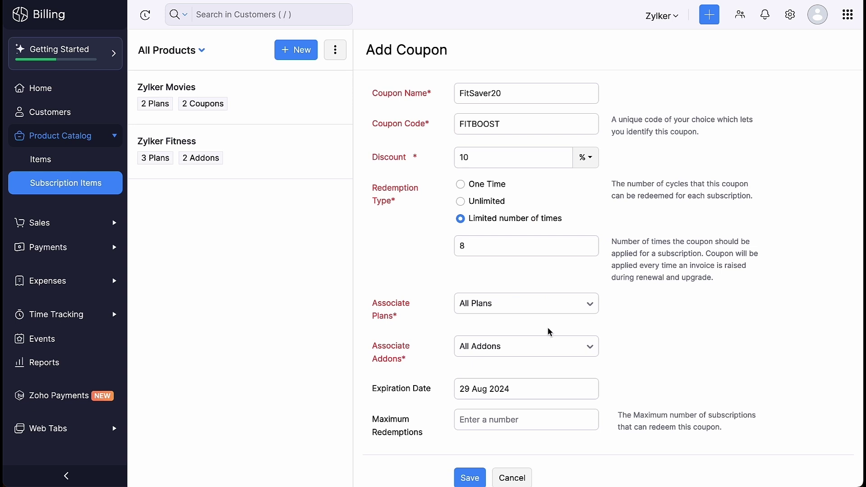
{"action": "scroll", "coordinate": [550, 332], "scroll_direction": "down", "scroll_amount": 1}
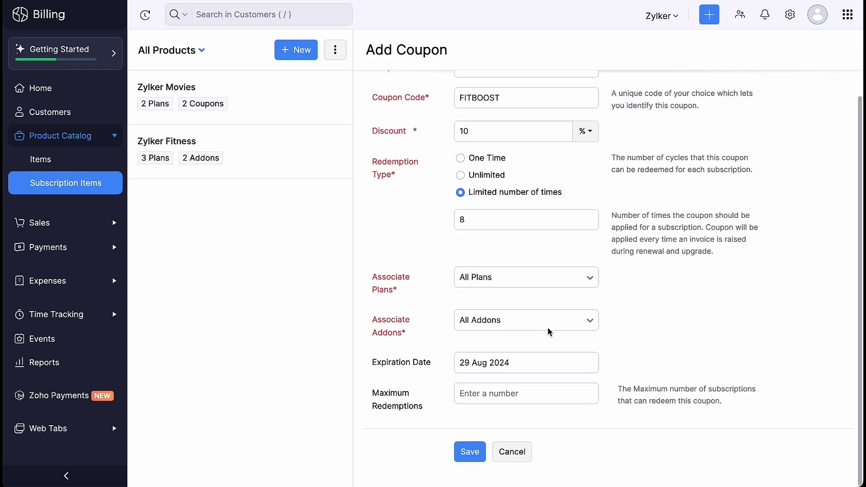
{"action": "left_click", "coordinate": [494, 393]}
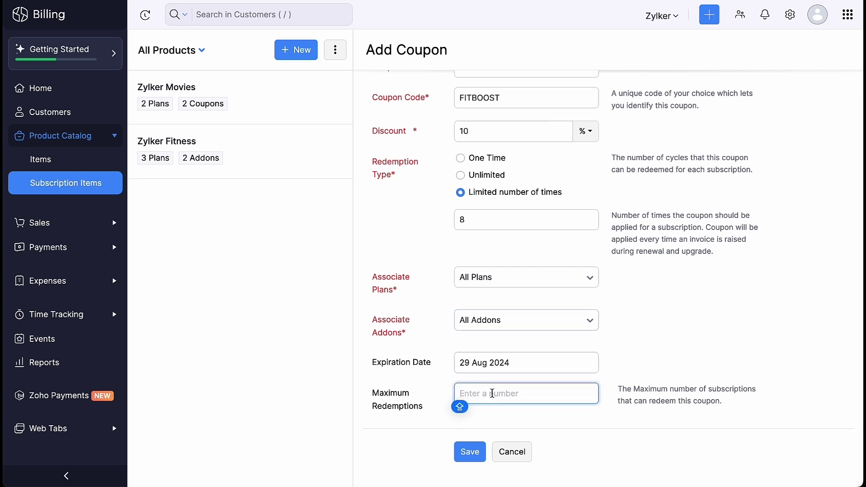
{"action": "type", "text": "10"}
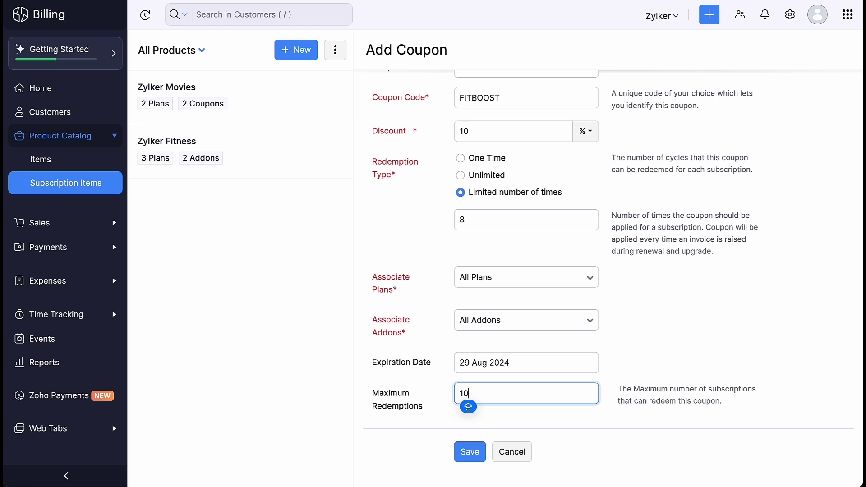
{"action": "left_click", "coordinate": [468, 458]}
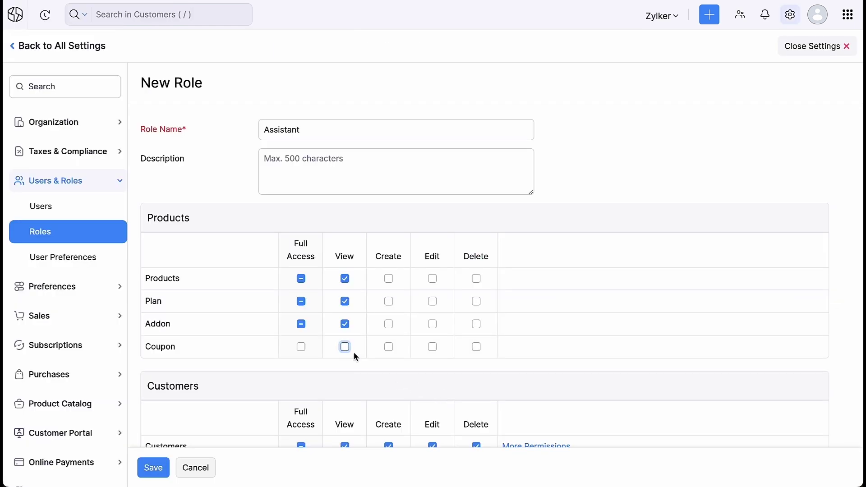
Step: Give the Assistant role View, Create, Edit and Delete permissions for coupons
{"action": "left_click", "coordinate": [344, 347]}
{"action": "left_click", "coordinate": [388, 347]}
{"action": "left_click", "coordinate": [432, 347]}
{"action": "left_click", "coordinate": [476, 347]}
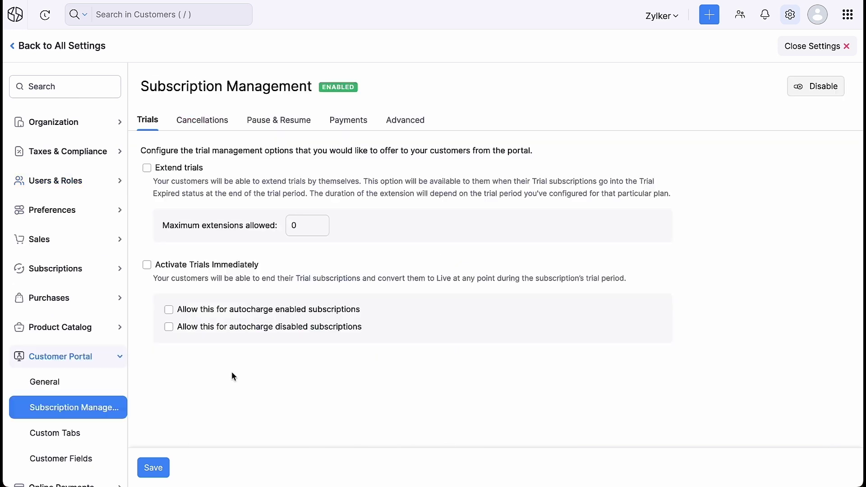
Step: Allow customer portal users to apply and remove coupons in Advanced subscription settings, and save
{"action": "left_click", "coordinate": [396, 131]}
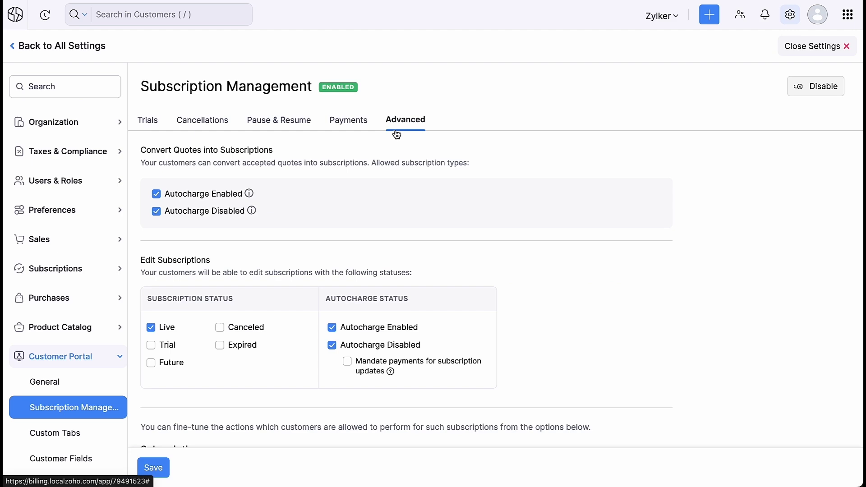
{"action": "scroll", "coordinate": [359, 196], "scroll_direction": "down", "scroll_amount": 10}
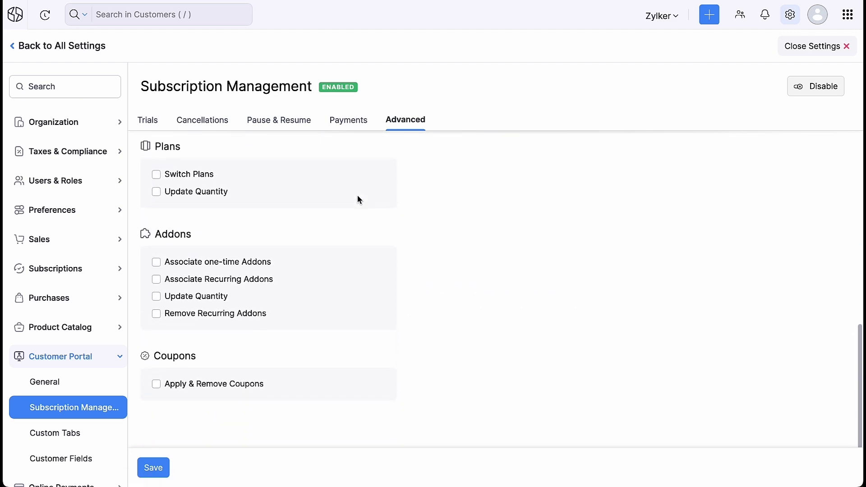
{"action": "left_click", "coordinate": [157, 386]}
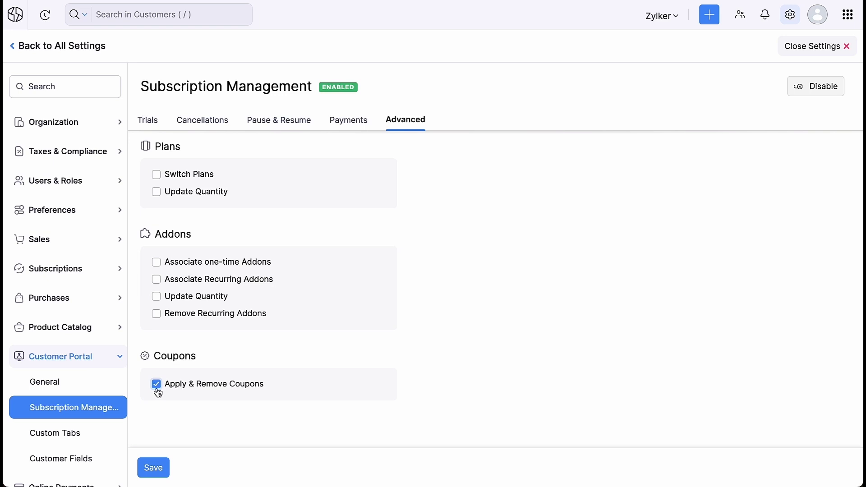
{"action": "left_click", "coordinate": [161, 469]}
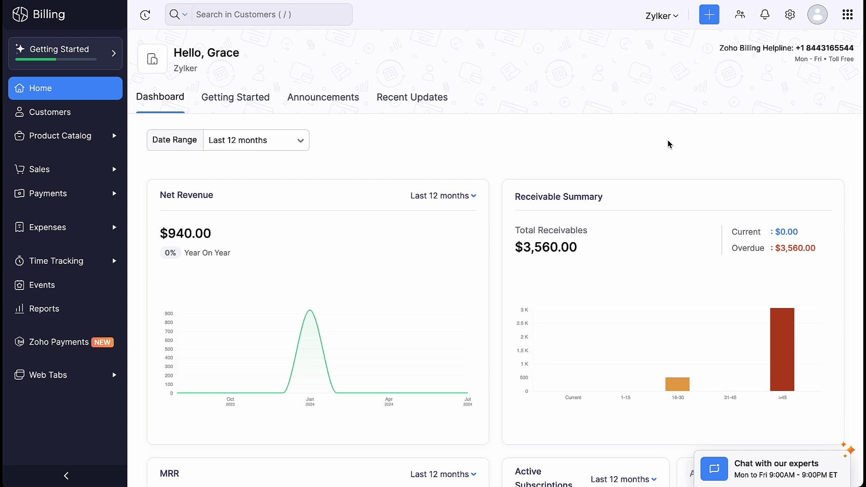
Step: Go to Settings > Hosted Payment Pages and open the Commercial template's options menu
{"action": "left_click", "coordinate": [790, 16]}
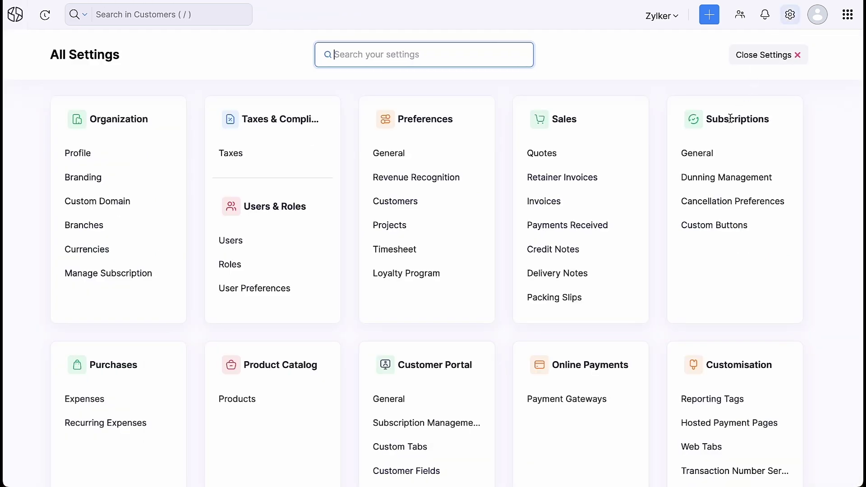
{"action": "scroll", "coordinate": [730, 118], "scroll_direction": "down", "scroll_amount": 1}
{"action": "scroll", "coordinate": [730, 118], "scroll_direction": "down", "scroll_amount": 6}
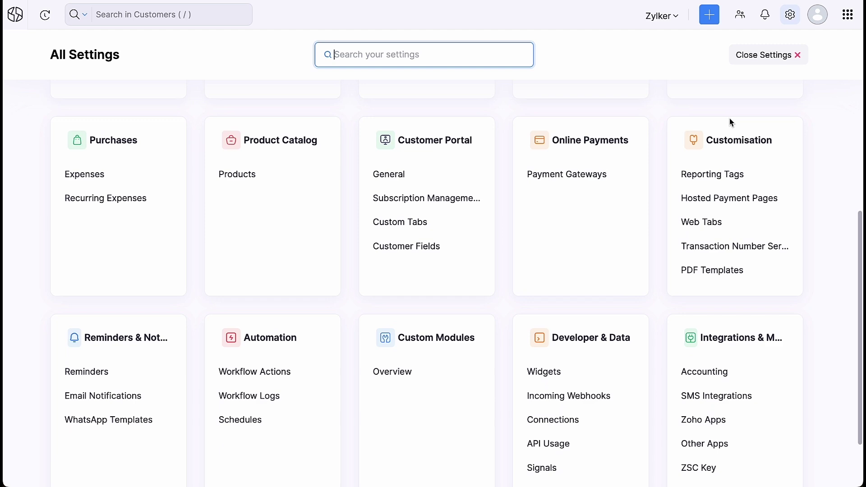
{"action": "left_click", "coordinate": [731, 136]}
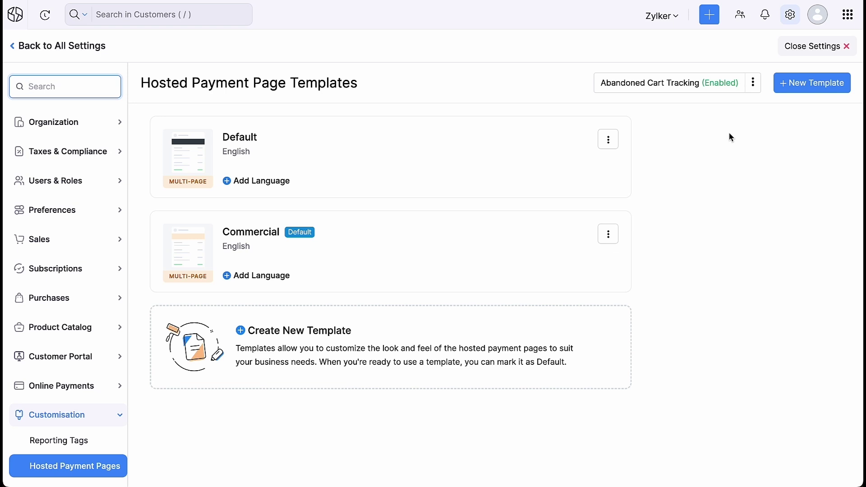
{"action": "left_click", "coordinate": [608, 235]}
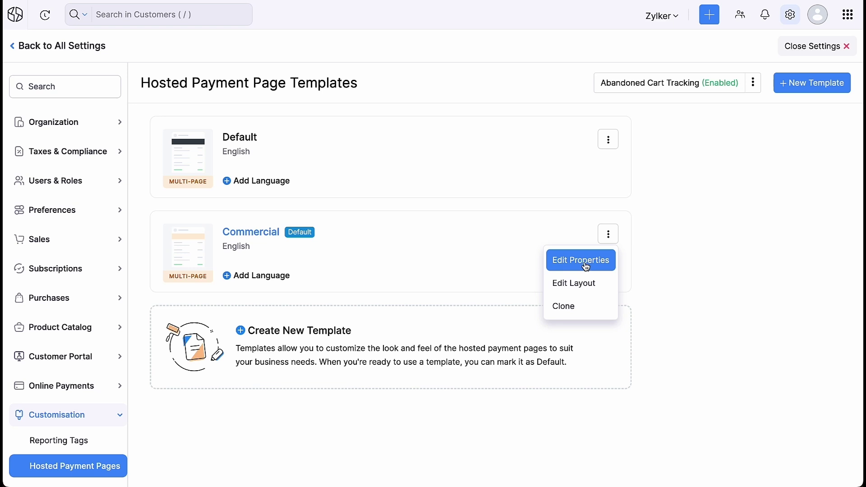
Step: In the Commercial template layout, enable coupons under Order Details and refresh the preview
{"action": "left_click", "coordinate": [559, 283]}
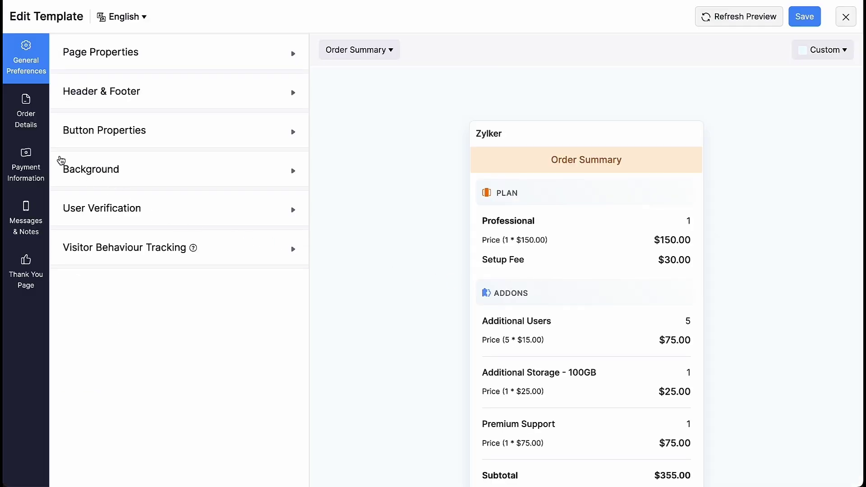
{"action": "left_click", "coordinate": [32, 133]}
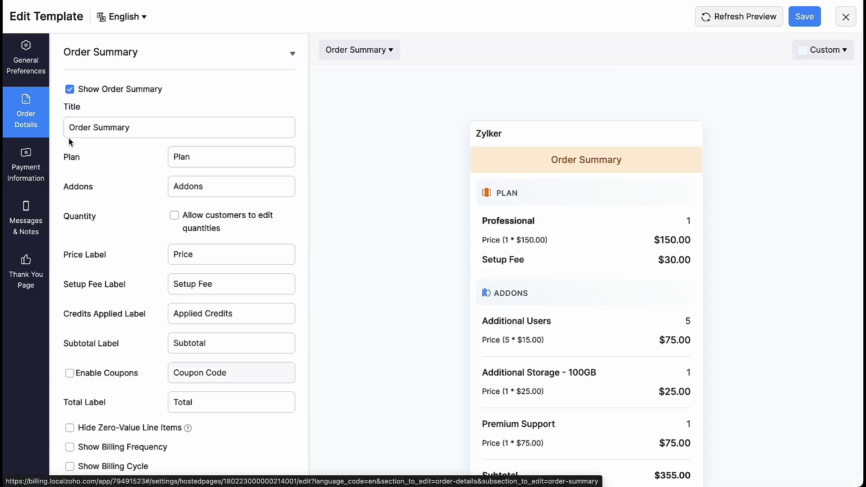
{"action": "scroll", "coordinate": [77, 141], "scroll_direction": "down", "scroll_amount": 5}
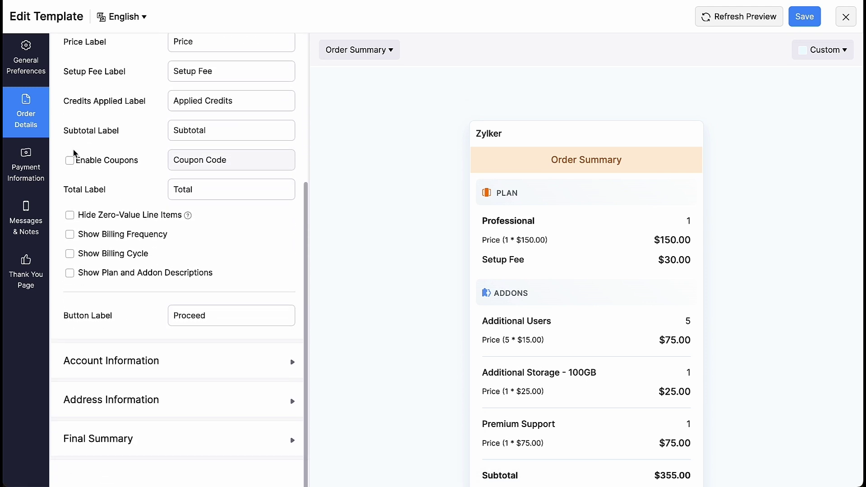
{"action": "left_click", "coordinate": [70, 160]}
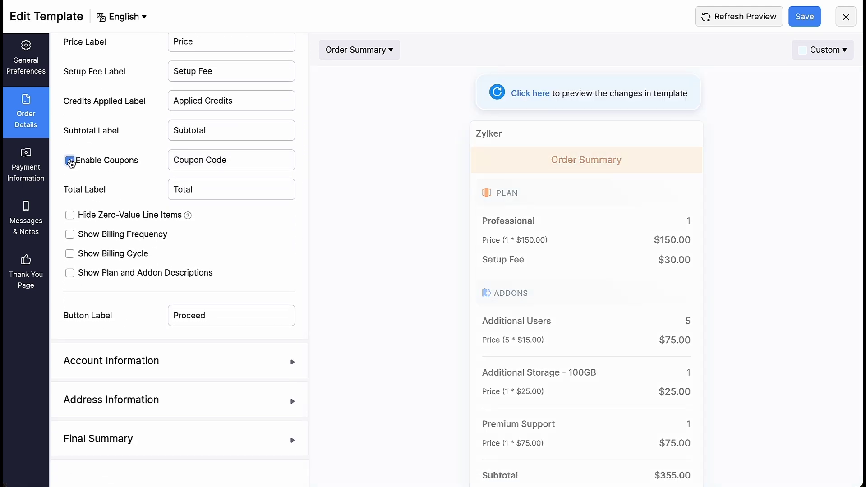
{"action": "left_click", "coordinate": [540, 94]}
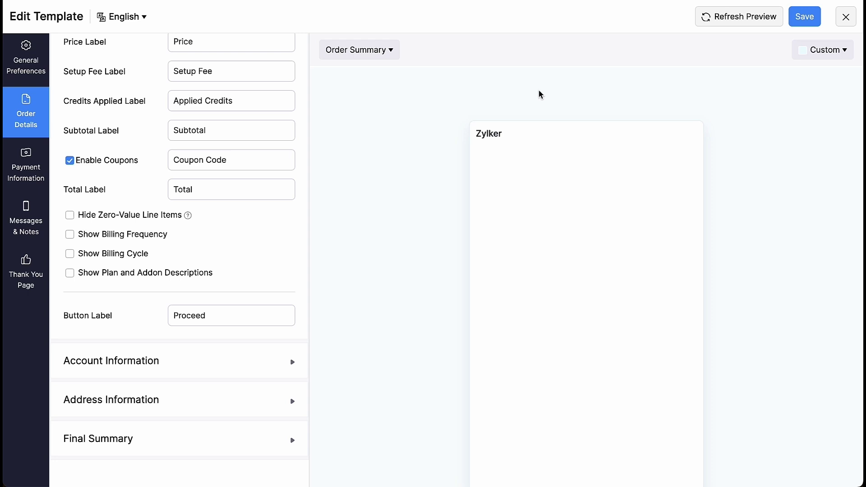
{"action": "scroll", "coordinate": [540, 93], "scroll_direction": "down", "scroll_amount": 4}
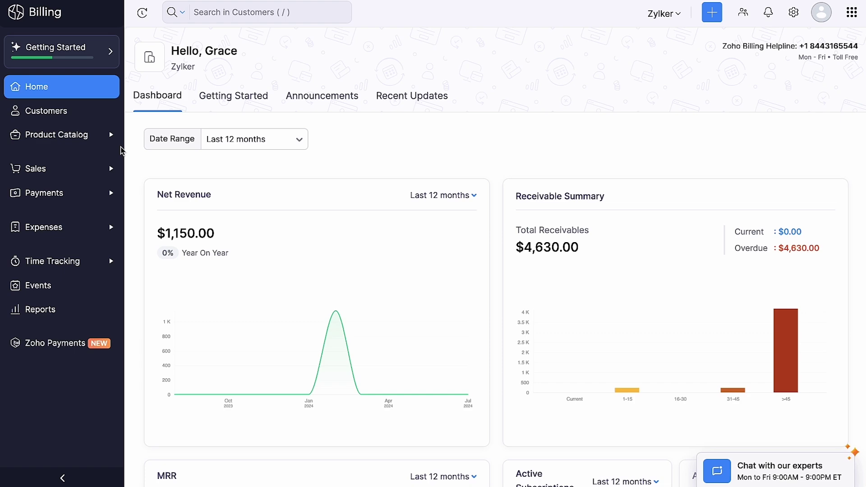
Step: Open the Quarterly Prime subscription and follow its FITSAVE coupon link to the ScreenStream product
{"action": "left_click", "coordinate": [92, 170]}
{"action": "left_click", "coordinate": [97, 222]}
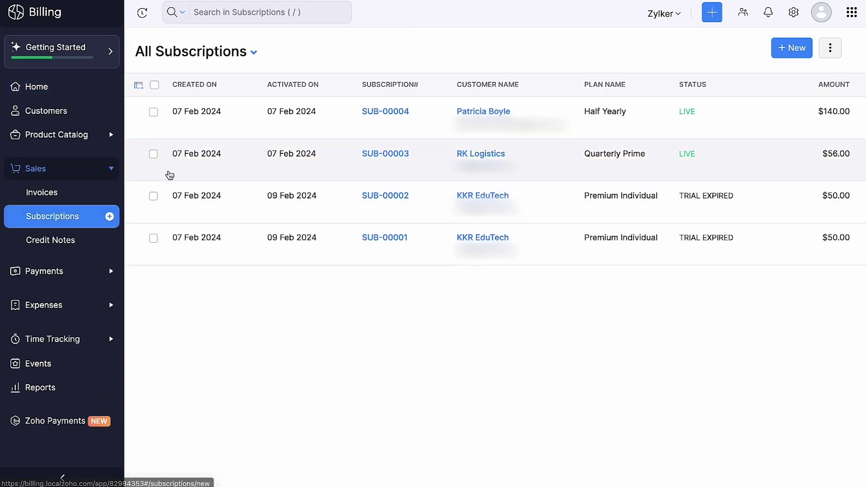
{"action": "left_click", "coordinate": [169, 174]}
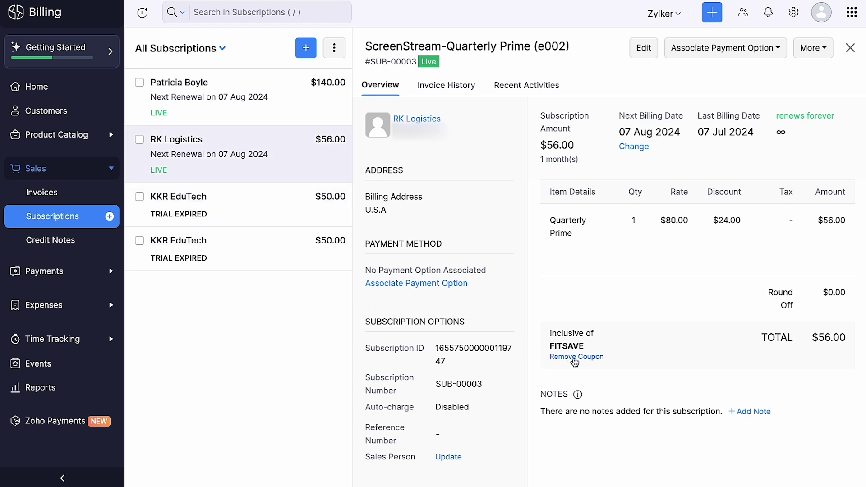
{"action": "left_click", "coordinate": [574, 360]}
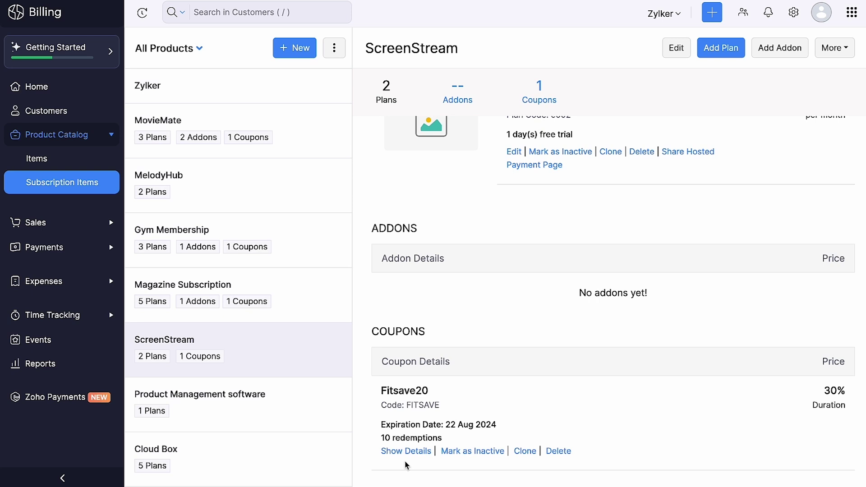
Step: Show the full details of the Fitsave20 coupon
{"action": "left_click", "coordinate": [406, 453]}
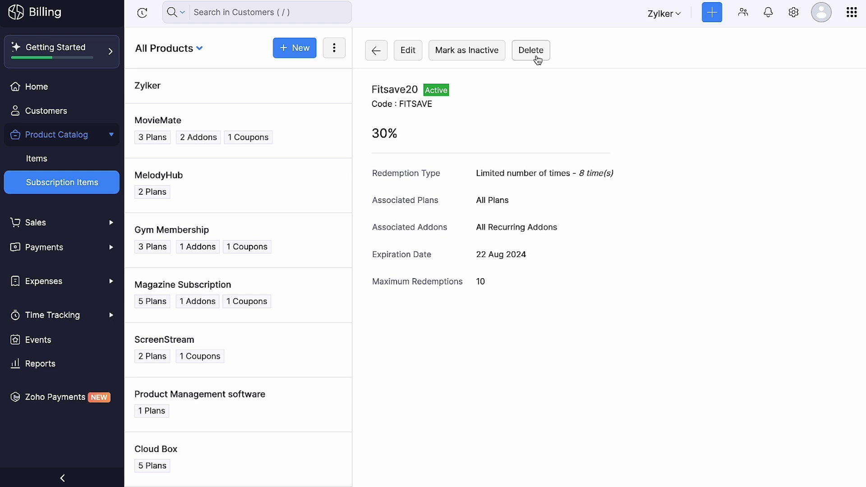
Step: Open the Import/Export menu beside New in the All Products pane
{"action": "left_click", "coordinate": [336, 52]}
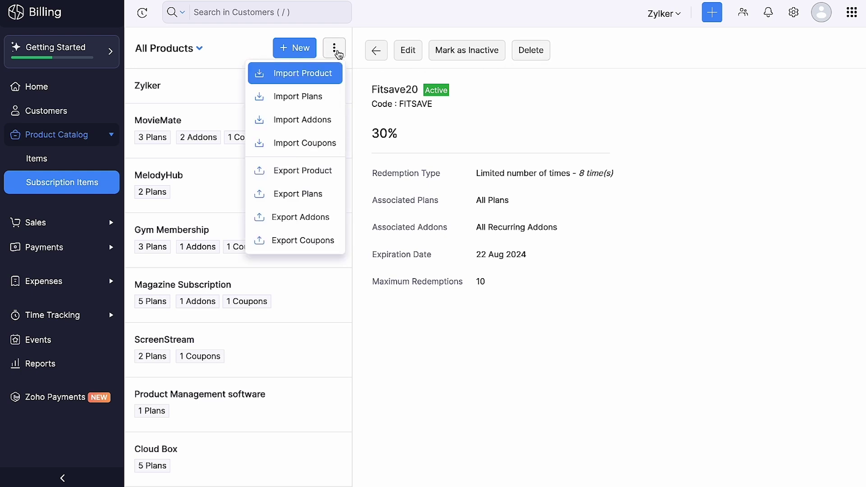